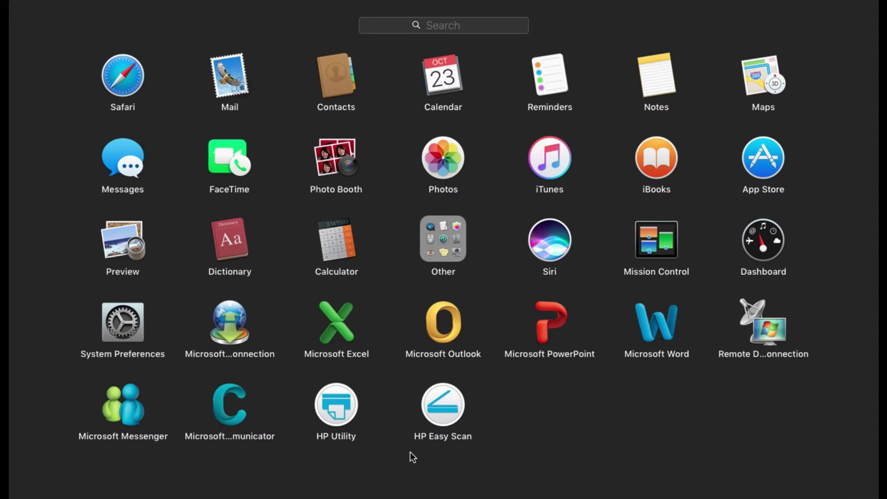
Launch HP Easy Scan from Launchpad
{"action": "left_click", "coordinate": [443, 406]}
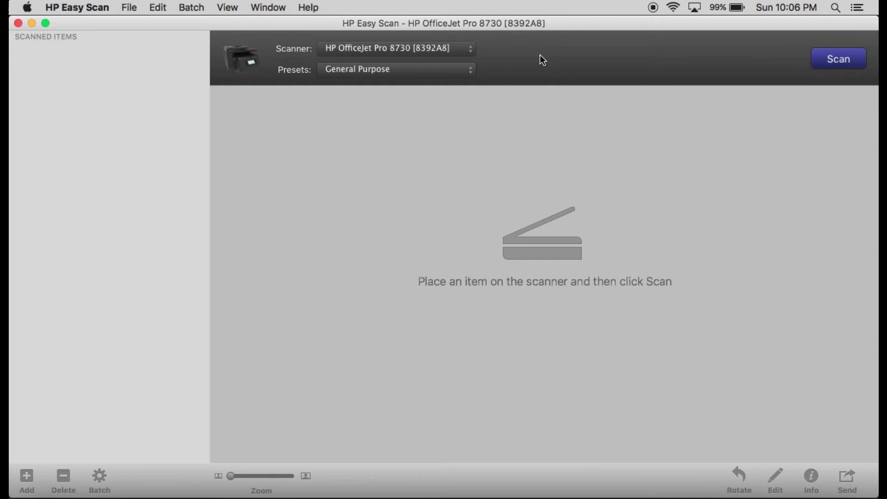
Show the Presets list from the main toolbar
{"action": "left_click", "coordinate": [471, 73]}
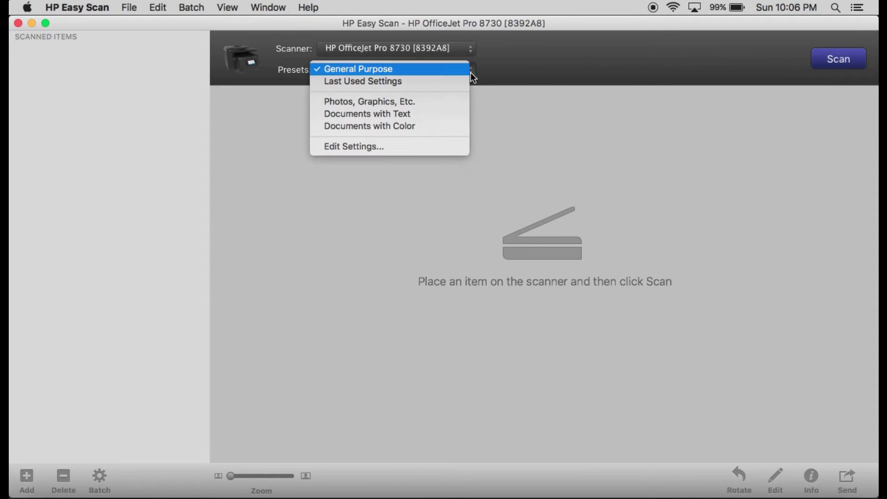
Edit the General Purpose preset's settings, reviewing its presets and keeping Automatic as scan type
{"action": "left_click", "coordinate": [432, 146]}
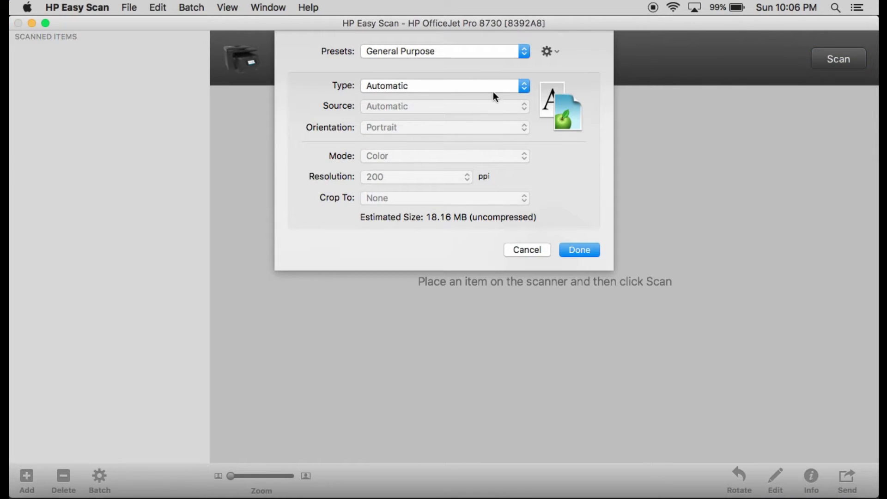
{"action": "left_click", "coordinate": [524, 50]}
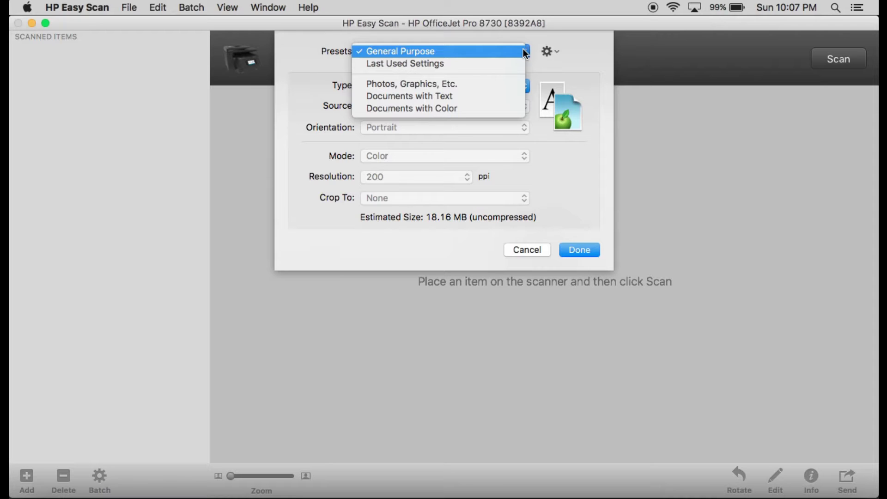
{"action": "left_click", "coordinate": [313, 72]}
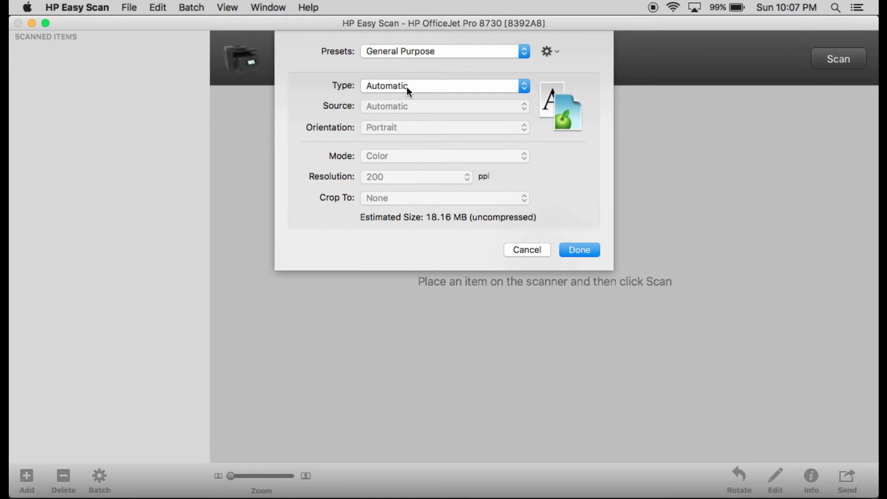
{"action": "left_click", "coordinate": [408, 87]}
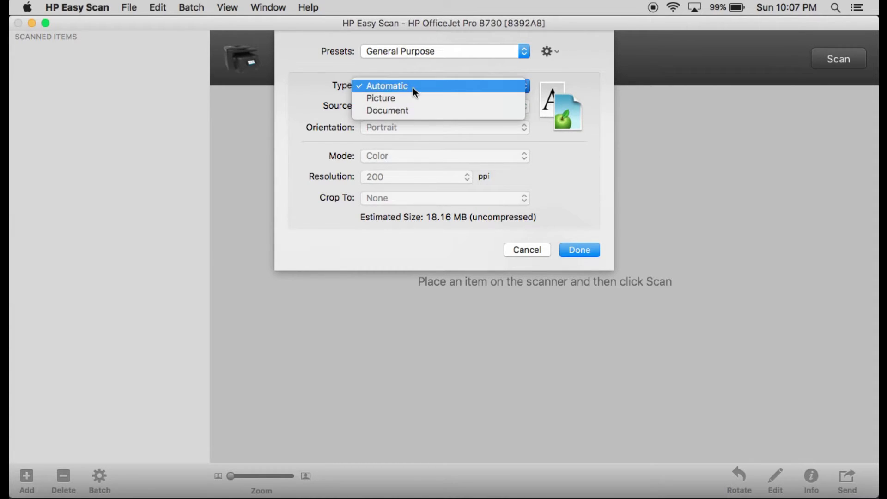
{"action": "left_click", "coordinate": [413, 88]}
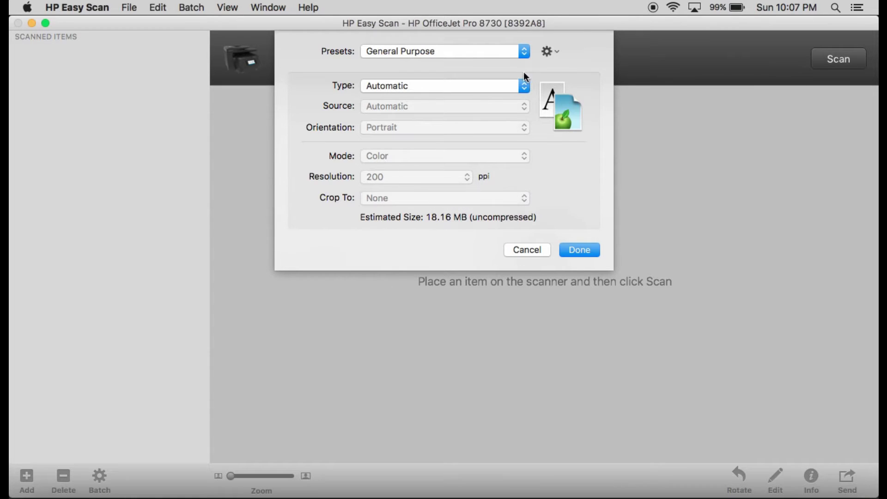
{"action": "left_click", "coordinate": [523, 51]}
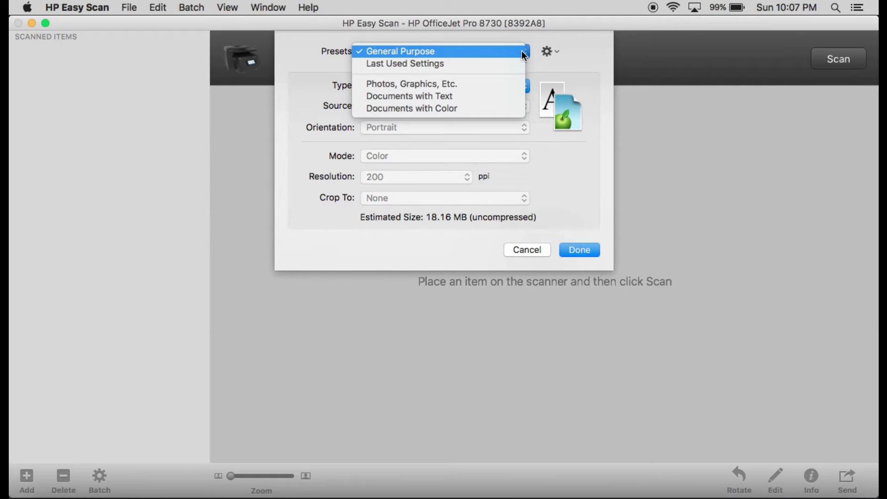
Select the Photos, Graphics, Etc. preset, keeping Picture type and Portrait orientation
{"action": "left_click", "coordinate": [499, 83]}
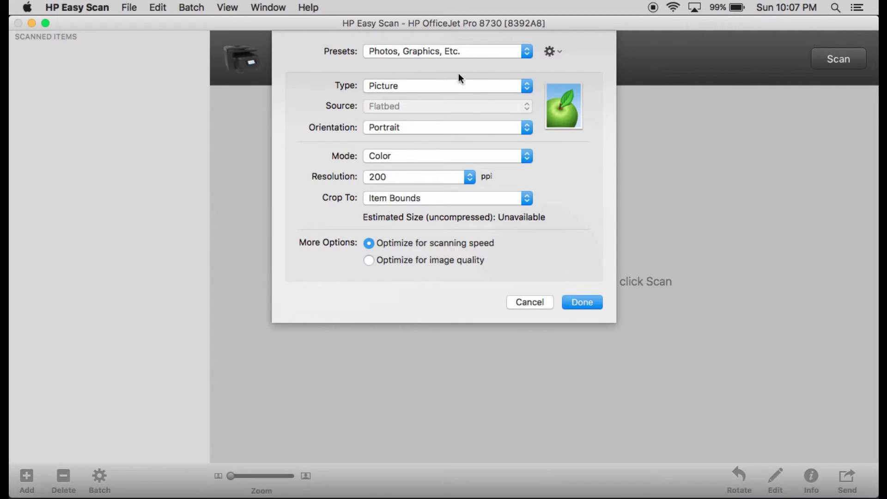
{"action": "left_click", "coordinate": [426, 85]}
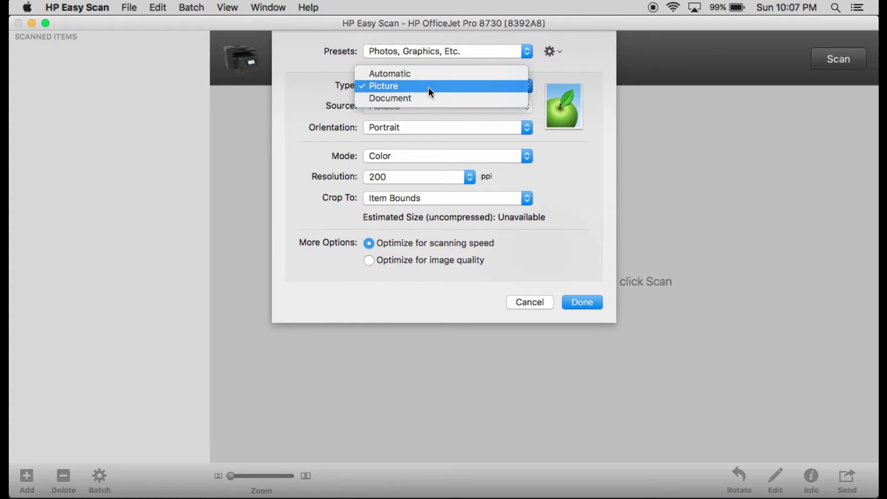
{"action": "left_click", "coordinate": [428, 88]}
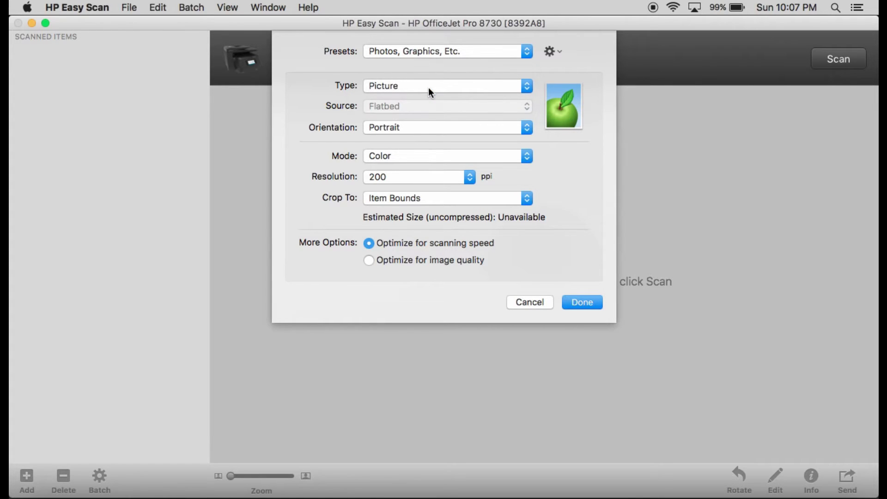
{"action": "left_click", "coordinate": [425, 128]}
{"action": "left_click", "coordinate": [424, 129]}
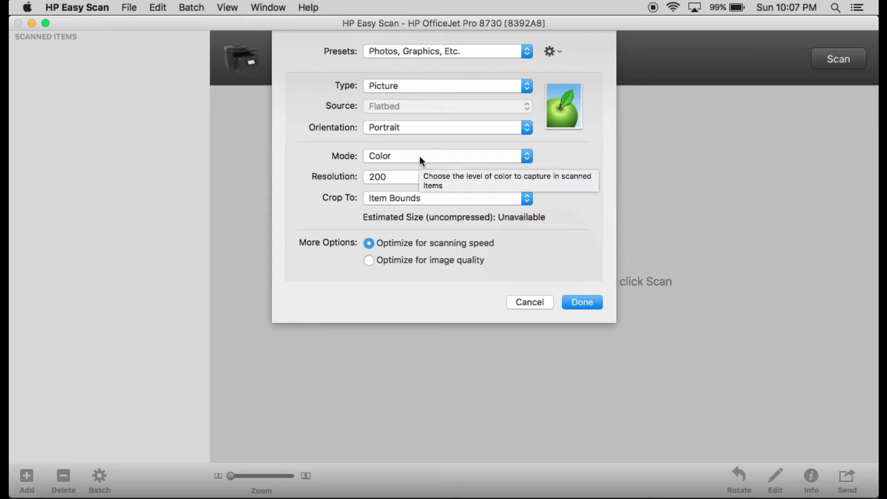
Review colour mode and resolution, keeping Color at 200 ppi
{"action": "left_click", "coordinate": [420, 158]}
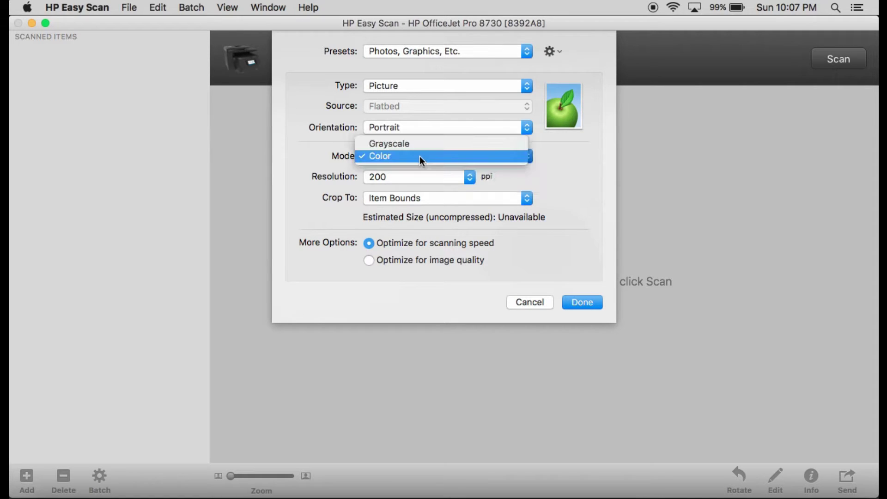
{"action": "left_click", "coordinate": [420, 156]}
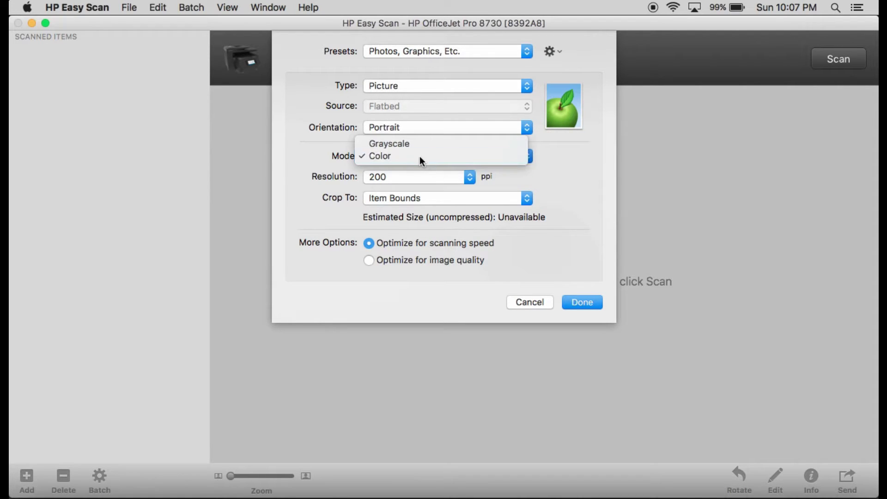
{"action": "left_click", "coordinate": [434, 177]}
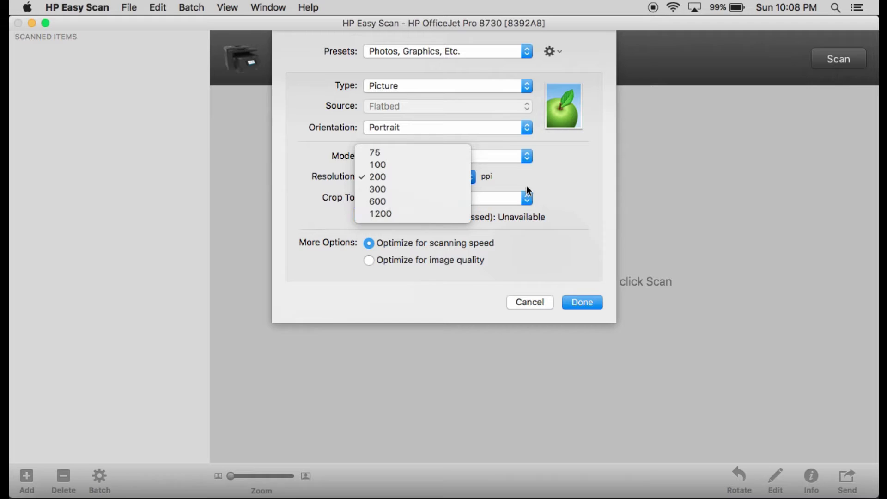
{"action": "left_click", "coordinate": [562, 174]}
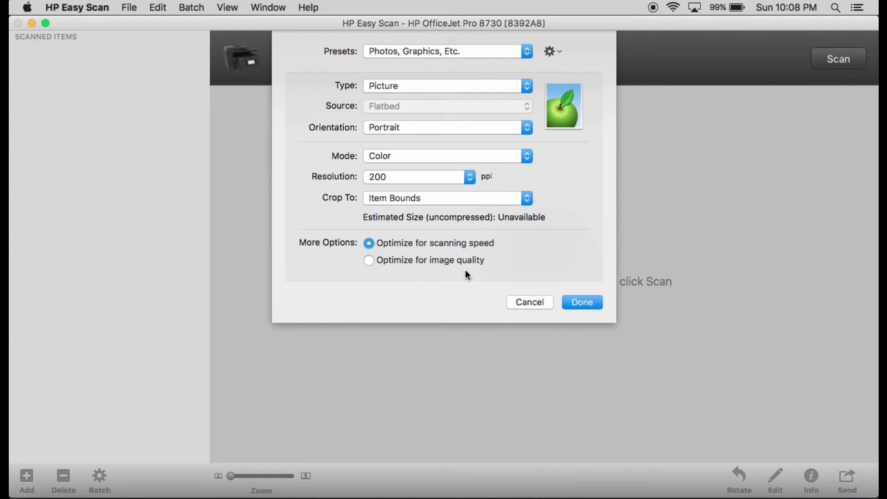
{"action": "left_click", "coordinate": [495, 51]}
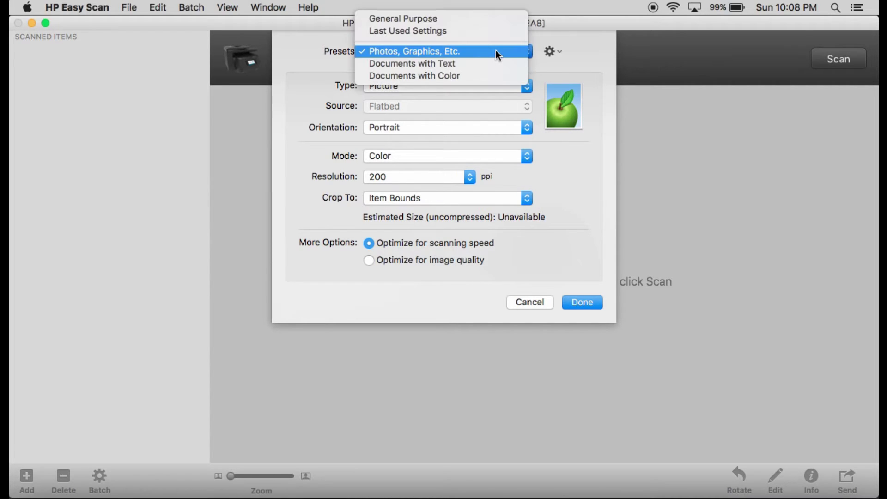
Select the Documents with Text preset, keeping Grayscale mode at 300 ppi
{"action": "left_click", "coordinate": [490, 61]}
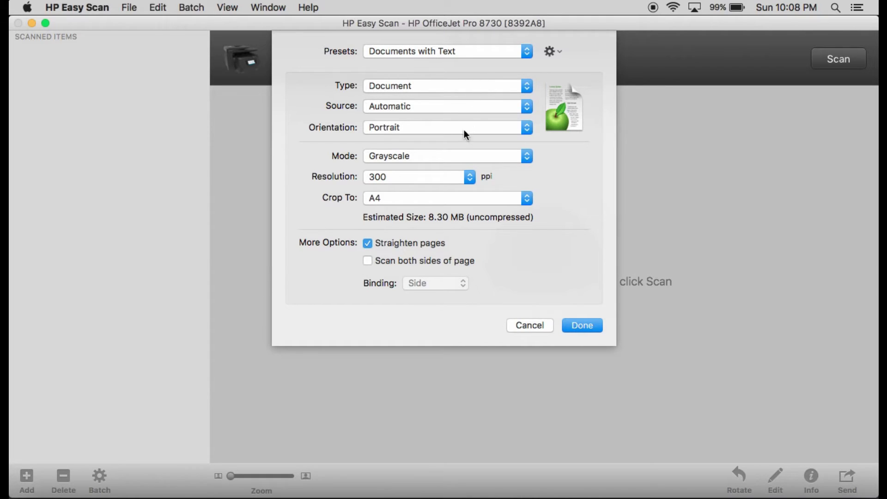
{"action": "left_click", "coordinate": [439, 157]}
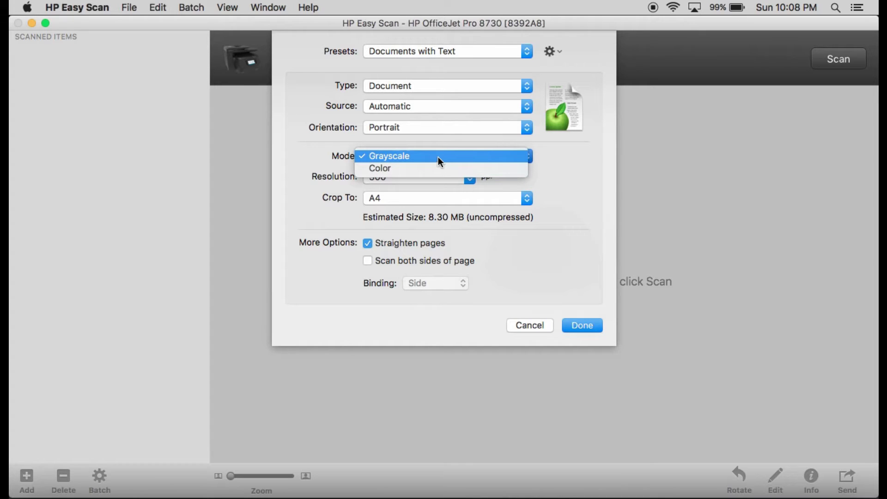
{"action": "left_click", "coordinate": [439, 157]}
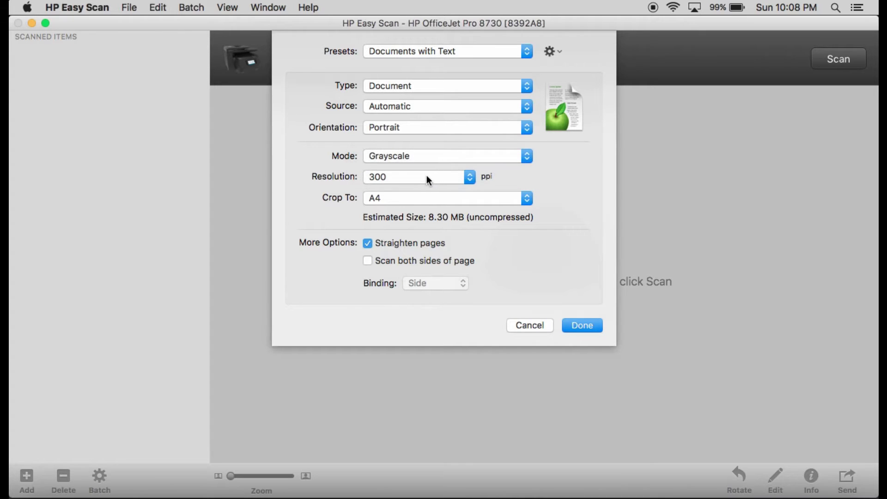
{"action": "left_click", "coordinate": [427, 179]}
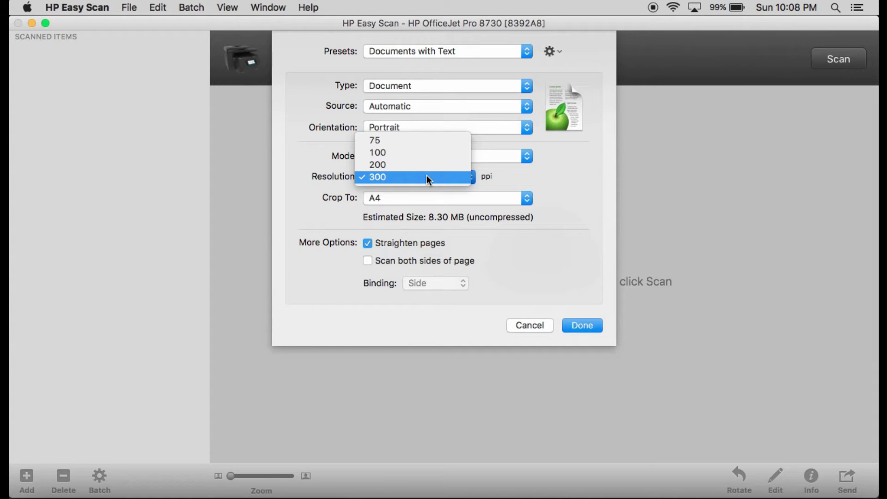
{"action": "left_click", "coordinate": [428, 176]}
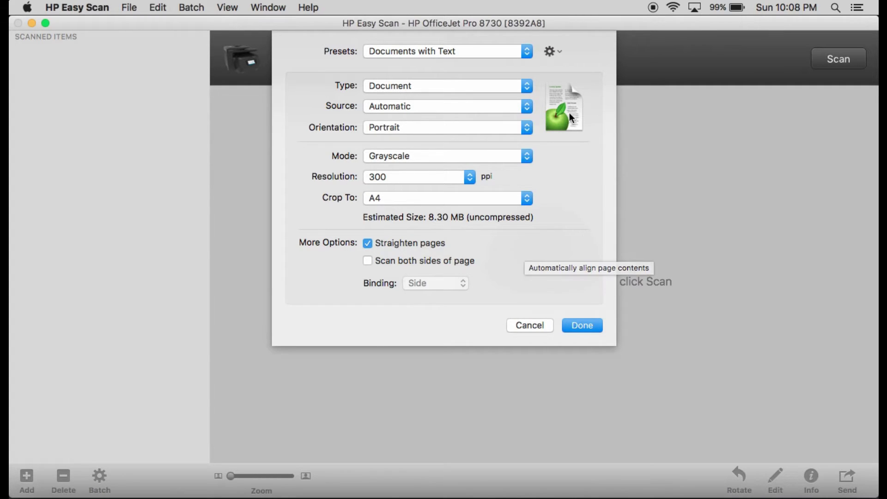
{"action": "left_click", "coordinate": [527, 52]}
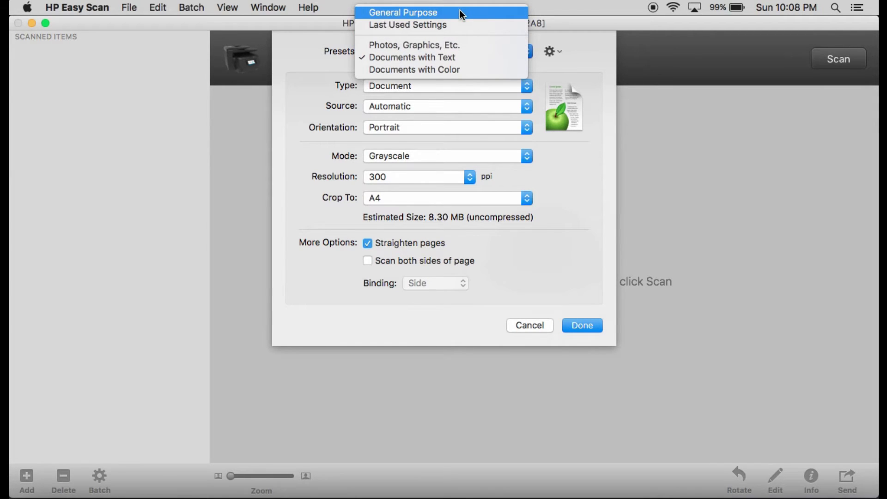
Return to the General Purpose preset and confirm Done in the settings editor
{"action": "left_click", "coordinate": [459, 10]}
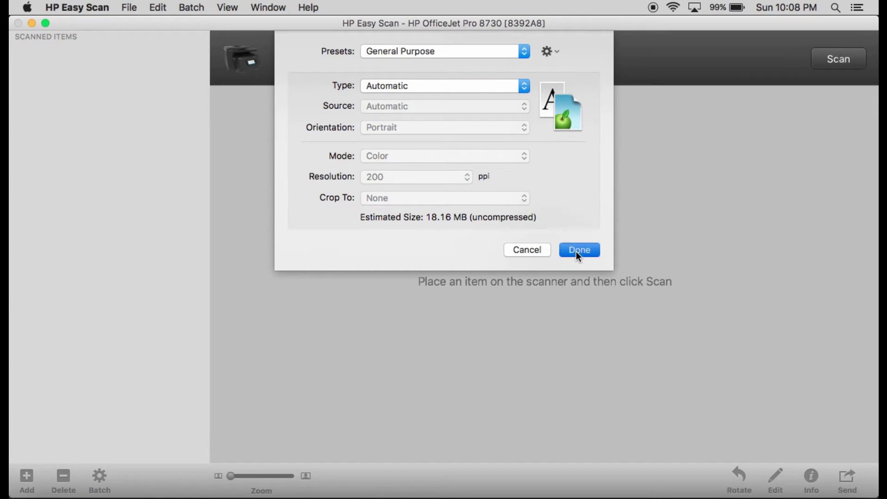
{"action": "left_click", "coordinate": [576, 252]}
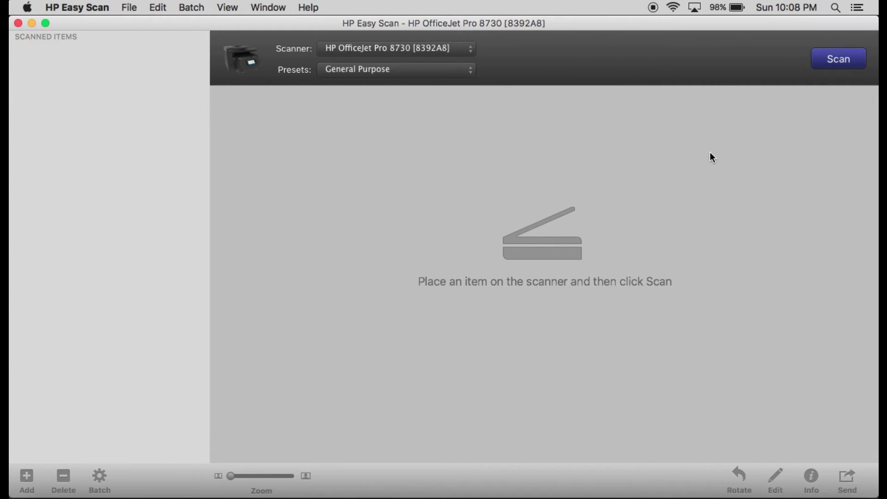
Scan the page, scan a second item, then finish to preview the checkmark page
{"action": "left_click", "coordinate": [837, 61]}
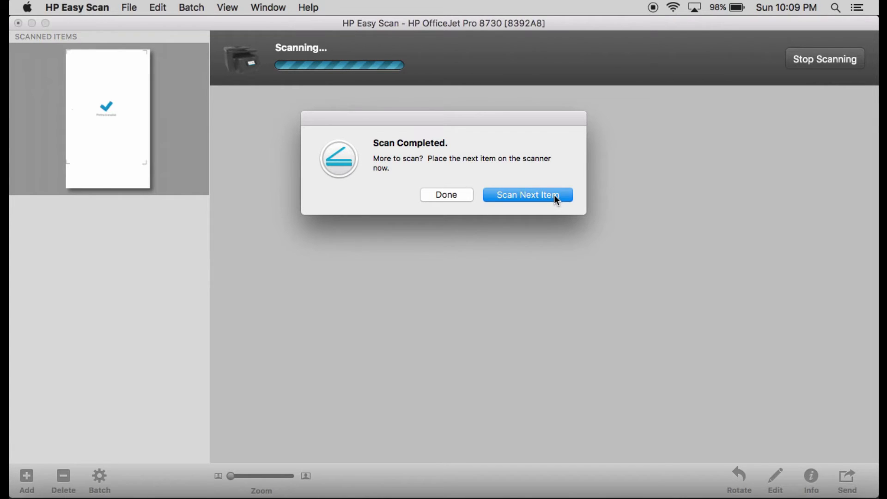
{"action": "left_click", "coordinate": [528, 196]}
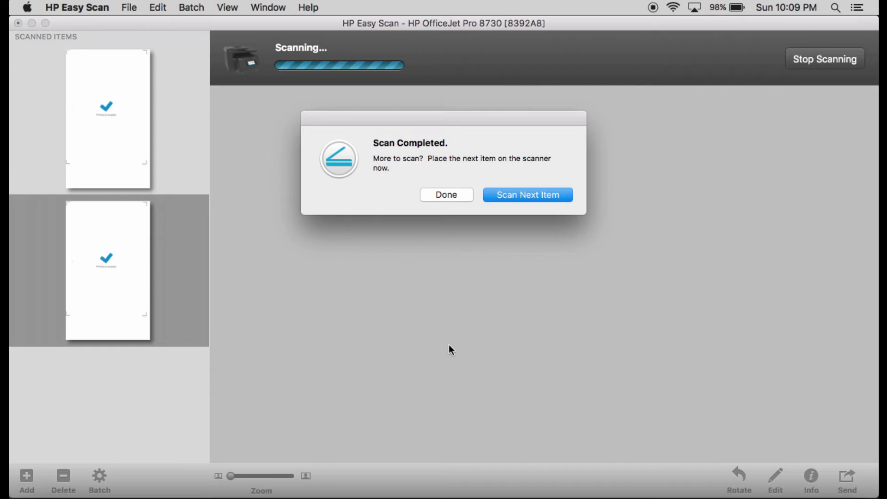
{"action": "left_click", "coordinate": [444, 194]}
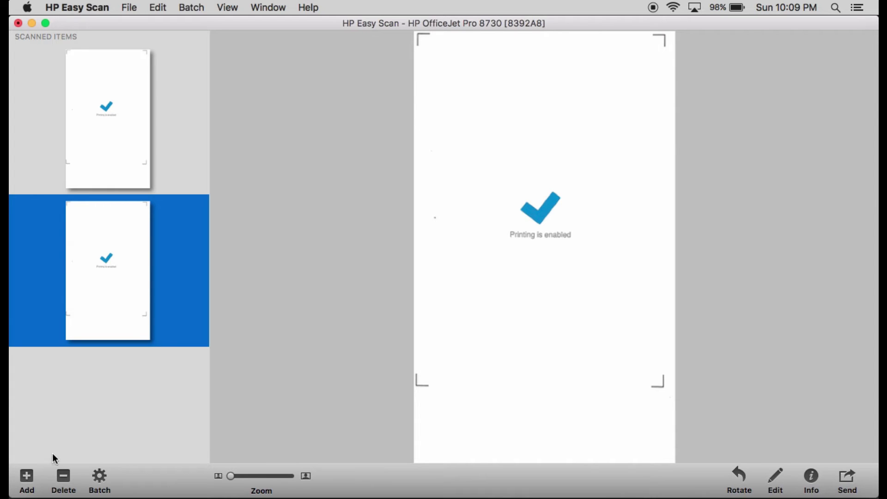
{"action": "left_click", "coordinate": [26, 476]}
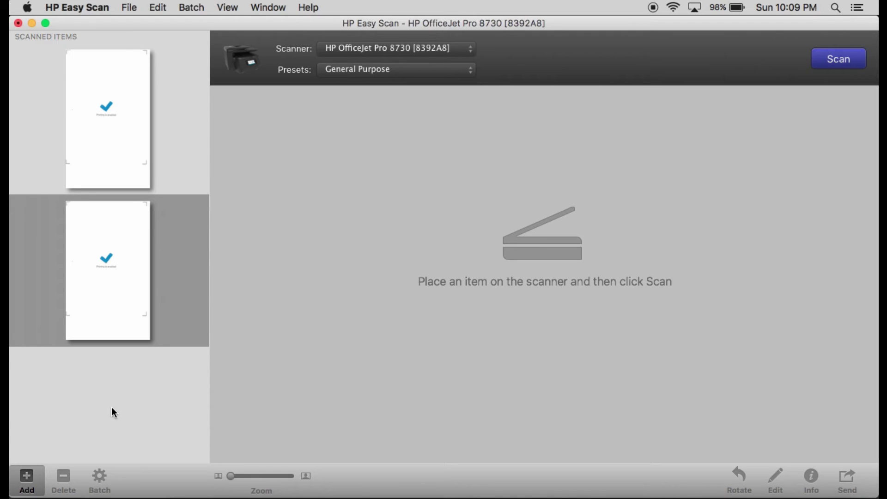
{"action": "left_click", "coordinate": [35, 480]}
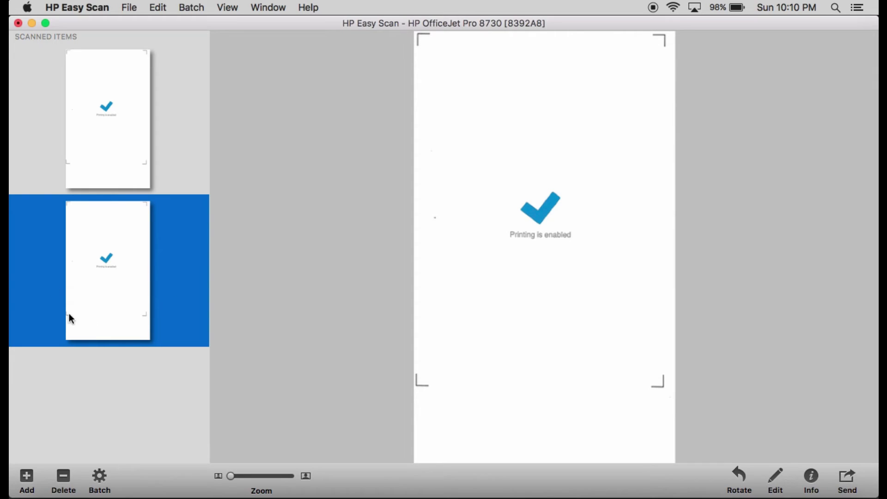
Delete the duplicate second scanned page, leaving one item
{"action": "left_click", "coordinate": [63, 477]}
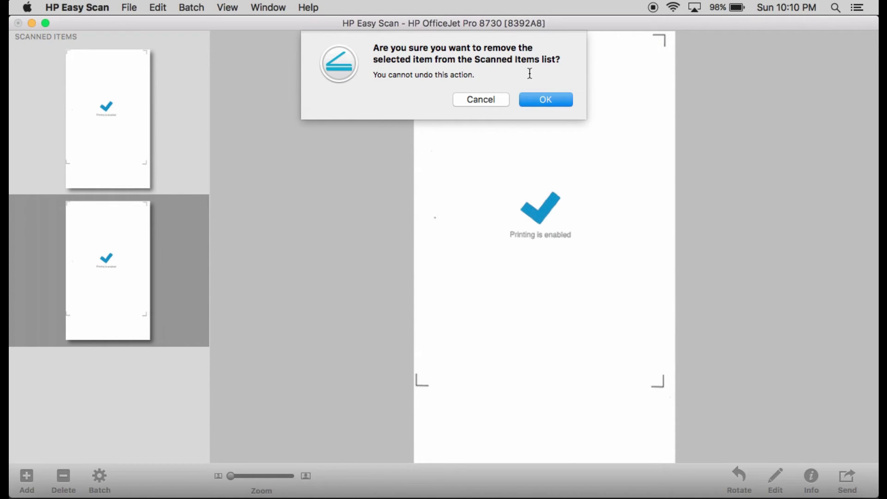
{"action": "left_click", "coordinate": [551, 101]}
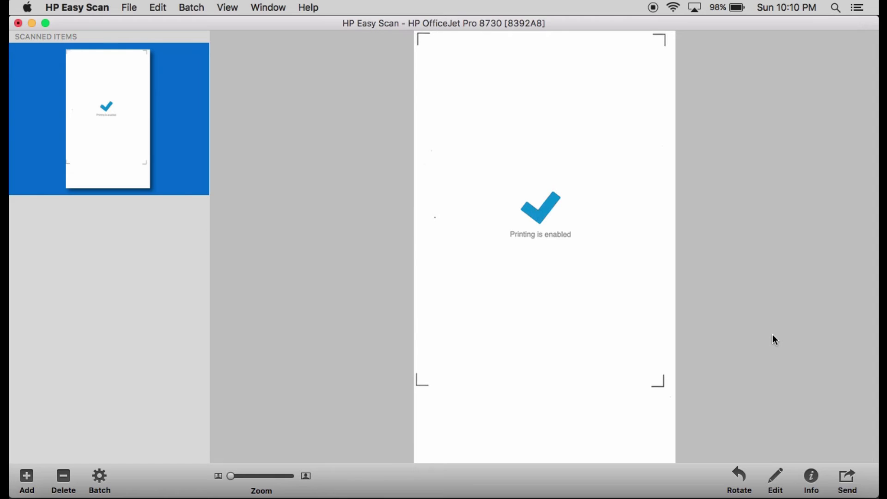
{"action": "left_click", "coordinate": [740, 477]}
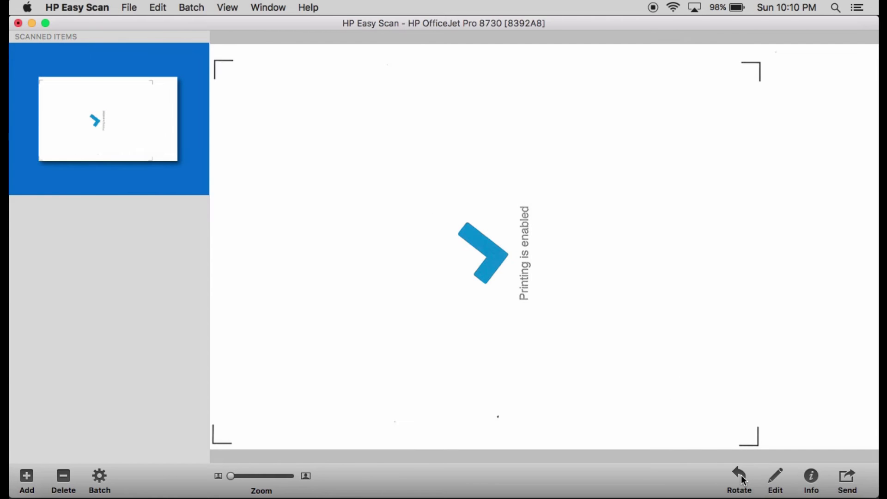
{"action": "left_click", "coordinate": [740, 478]}
{"action": "left_click", "coordinate": [740, 477]}
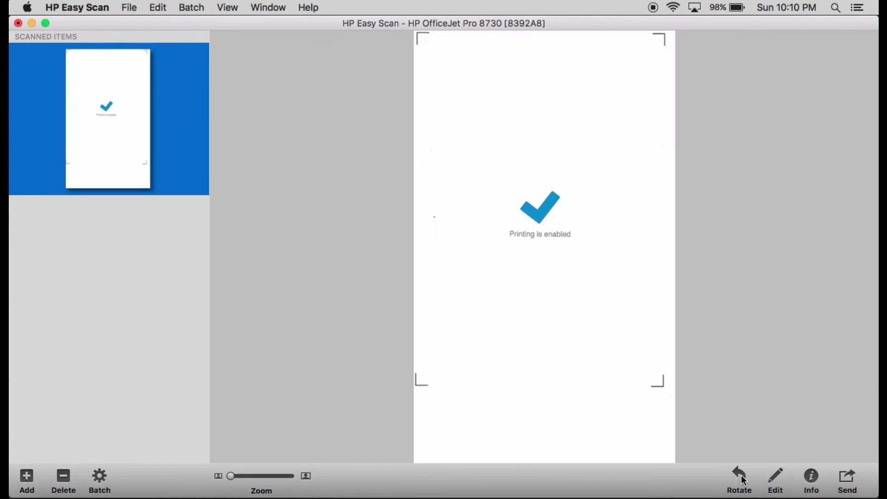
{"action": "left_click", "coordinate": [847, 477]}
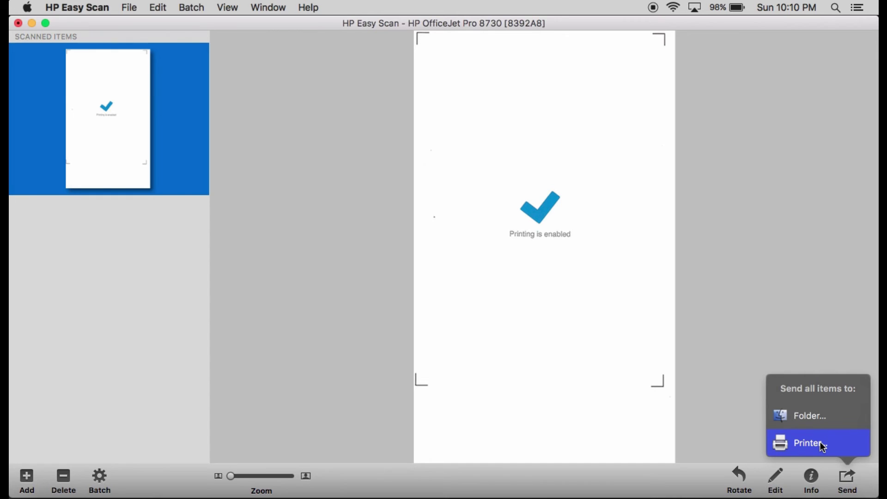
{"action": "left_click", "coordinate": [778, 317]}
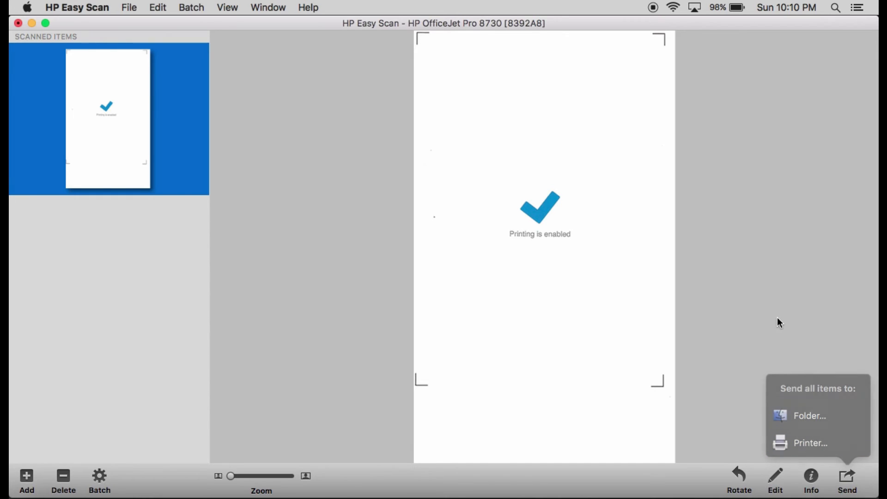
Show the Adjust, Straighten and Crop editing tools for the scanned page
{"action": "left_click", "coordinate": [776, 479]}
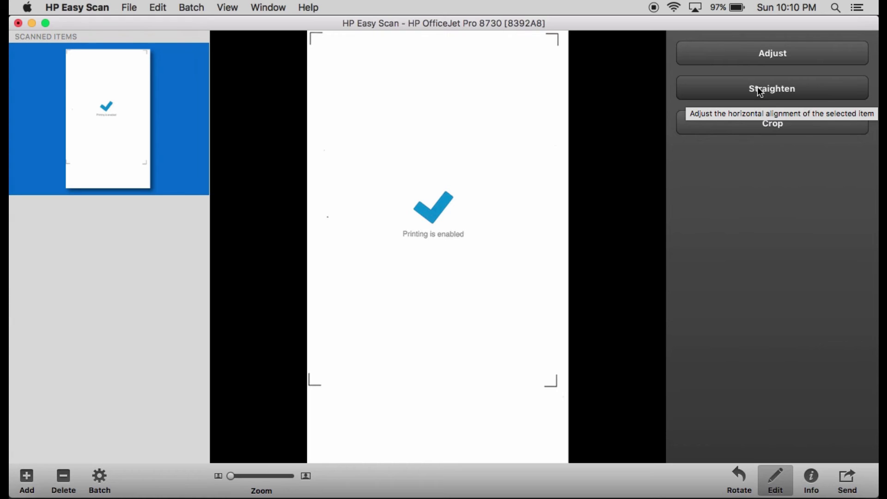
Crop the page to the checkmark and 'Printing is enabled' text with no size constraint, then apply it
{"action": "left_click", "coordinate": [754, 129]}
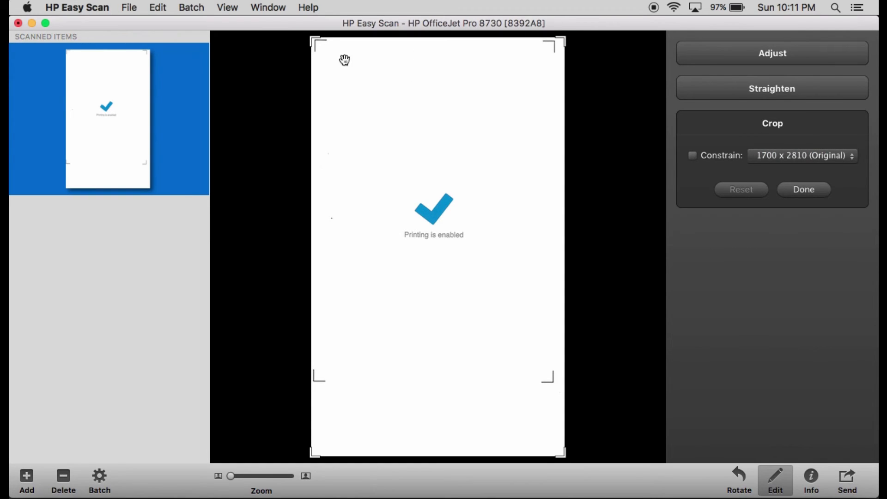
{"action": "left_click_drag", "start_coordinate": [316, 43], "coordinate": [374, 148]}
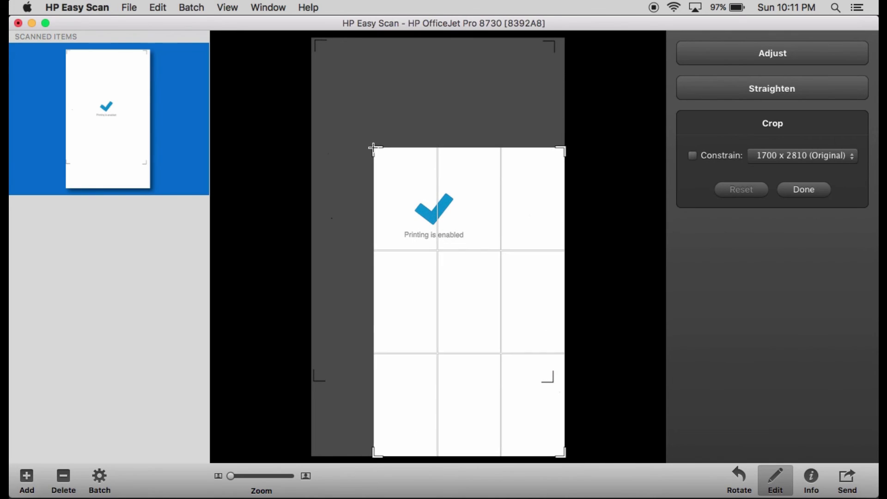
{"action": "mouse_move", "coordinate": [564, 454]}
{"action": "left_mouse_down"}
{"action": "mouse_move", "coordinate": [502, 290]}
{"action": "mouse_move", "coordinate": [488, 287]}
{"action": "left_mouse_up"}
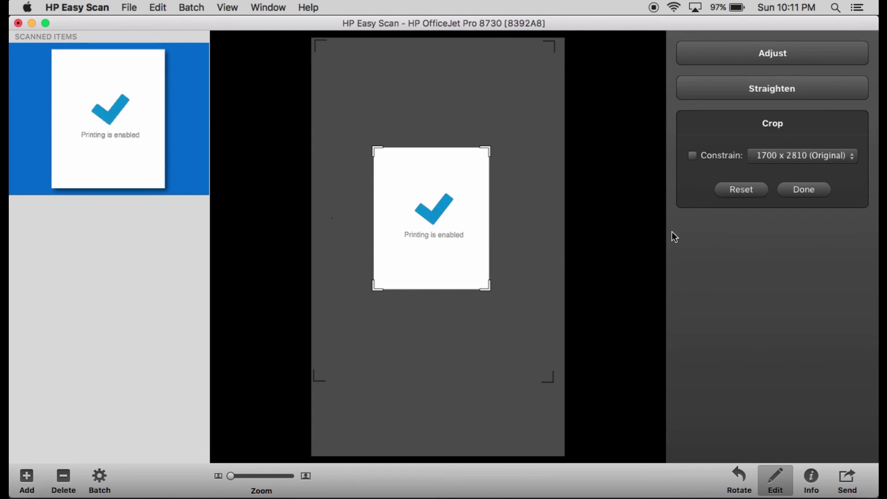
{"action": "left_click", "coordinate": [806, 157]}
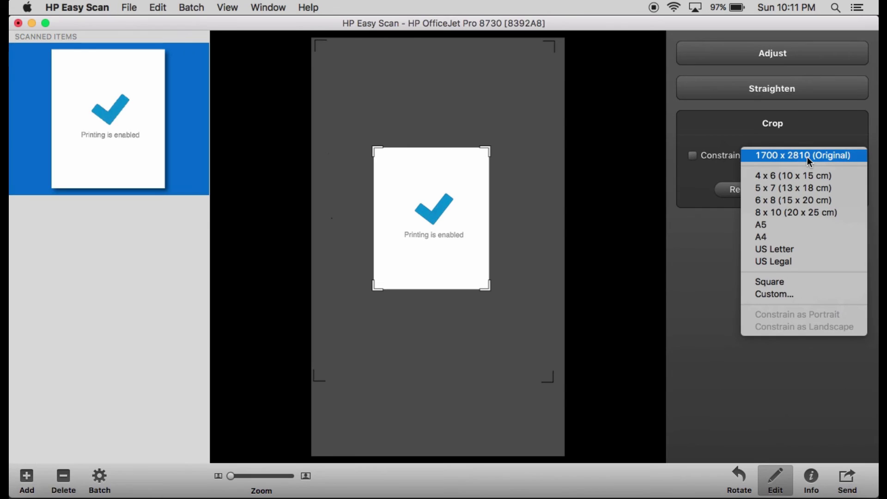
{"action": "left_click", "coordinate": [687, 182]}
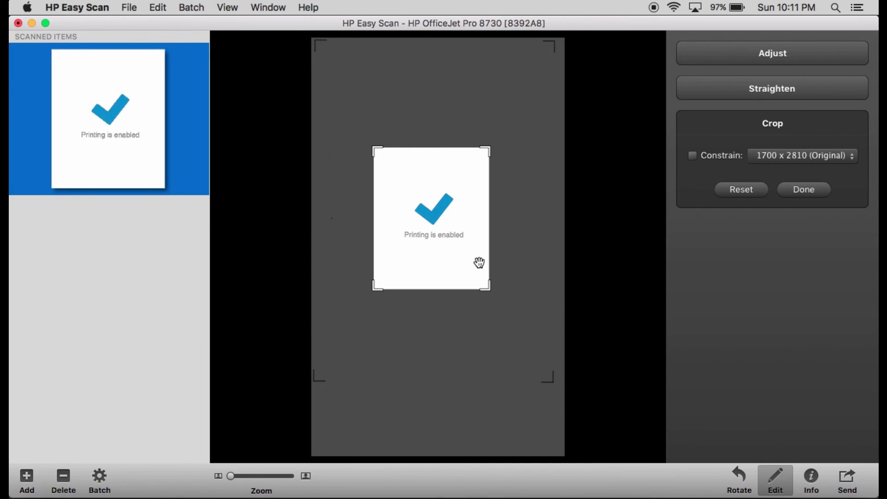
{"action": "left_click_drag", "start_coordinate": [479, 263], "coordinate": [484, 263]}
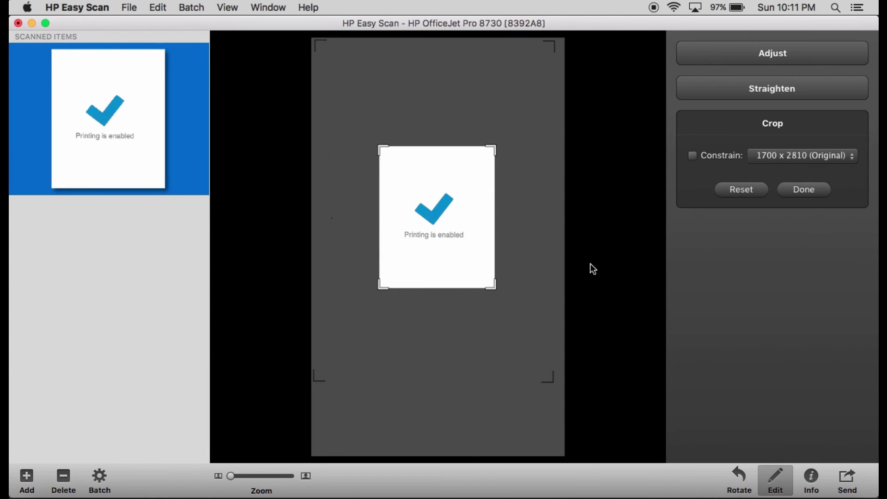
{"action": "left_click", "coordinate": [823, 191]}
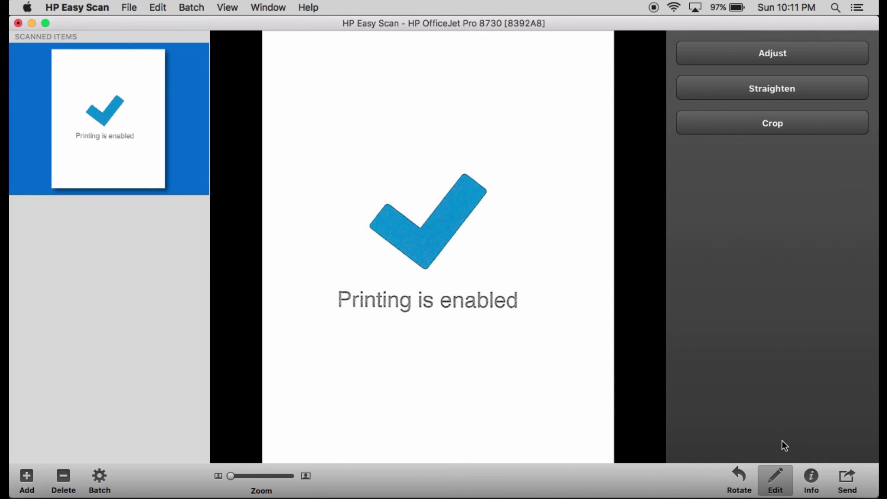
Finish editing and choose Send > Folder to save the cropped scan
{"action": "left_click", "coordinate": [777, 479]}
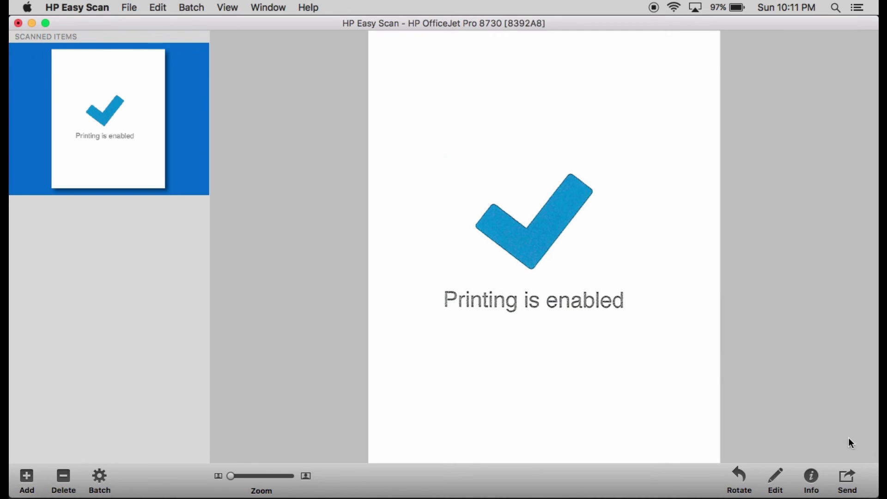
{"action": "left_click", "coordinate": [850, 480]}
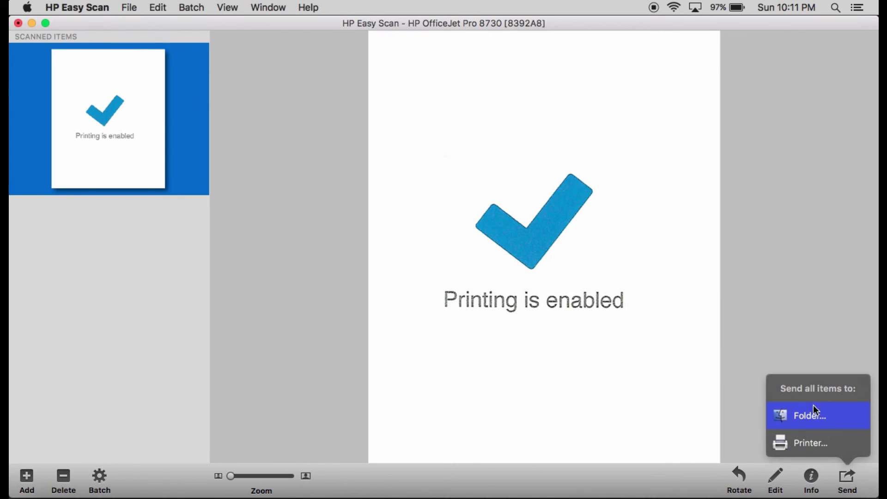
{"action": "left_click", "coordinate": [814, 414]}
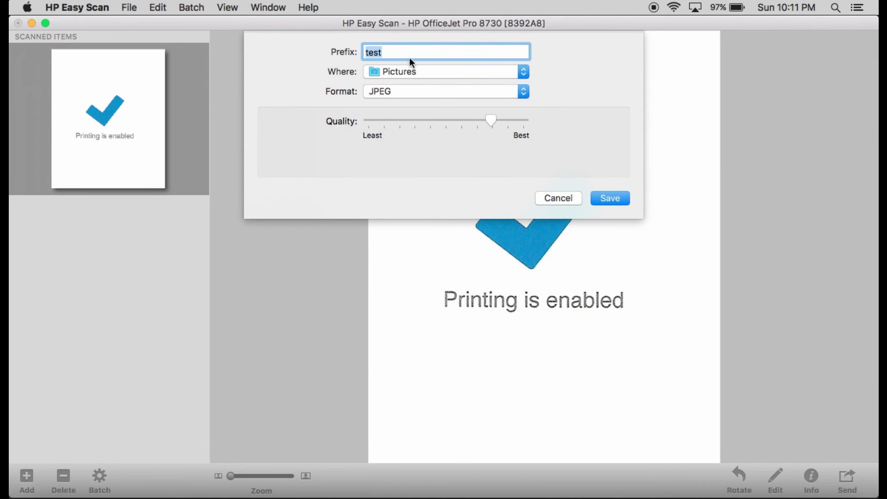
Save with prefix 'scan' to Pictures as JPEG, quality lowered slightly
{"action": "left_click_drag", "start_coordinate": [394, 51], "coordinate": [355, 50]}
{"action": "type", "text": "sc"}
{"action": "type", "text": "an"}
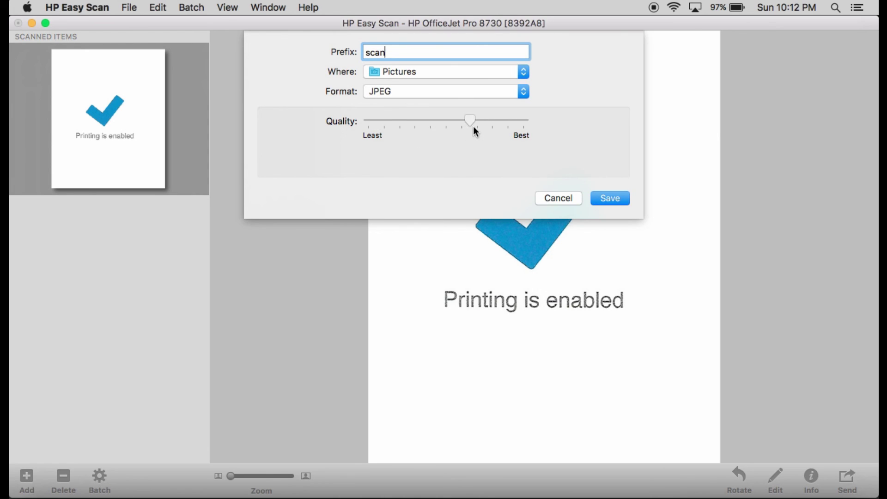
{"action": "left_click_drag", "start_coordinate": [470, 124], "coordinate": [477, 125]}
{"action": "left_click", "coordinate": [610, 198]}
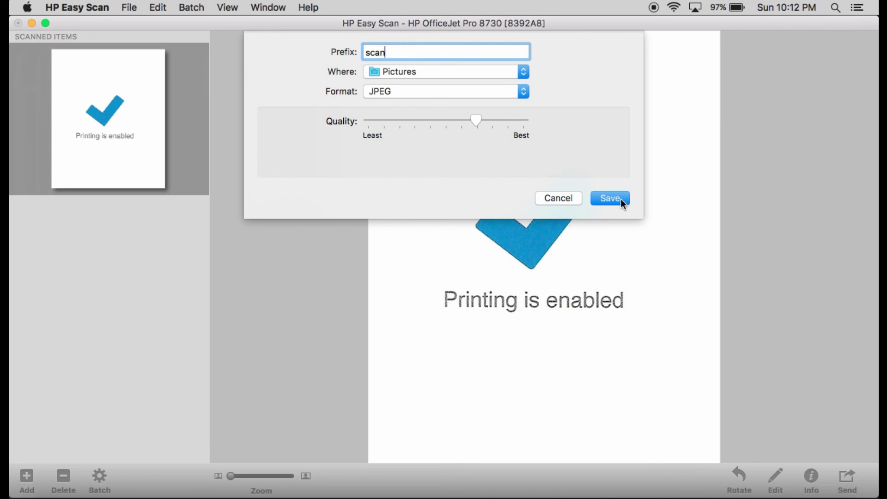